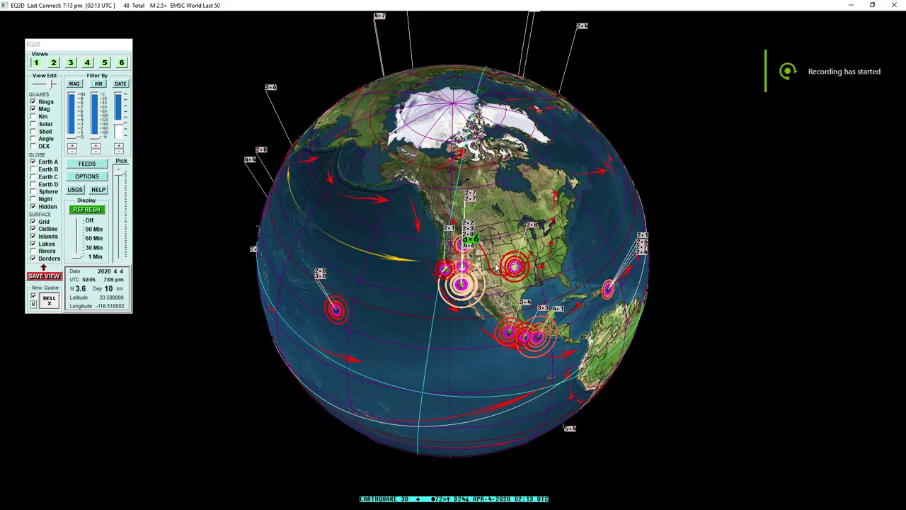
Zoom the EQ3D globe in on the western US earthquakes.
scroll(496, 267, "up", 10)
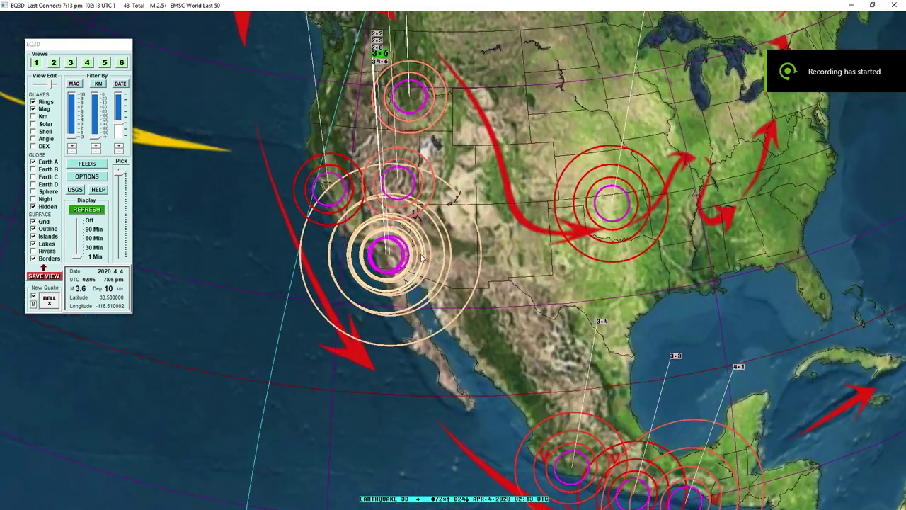
scroll(522, 144, "up", 5)
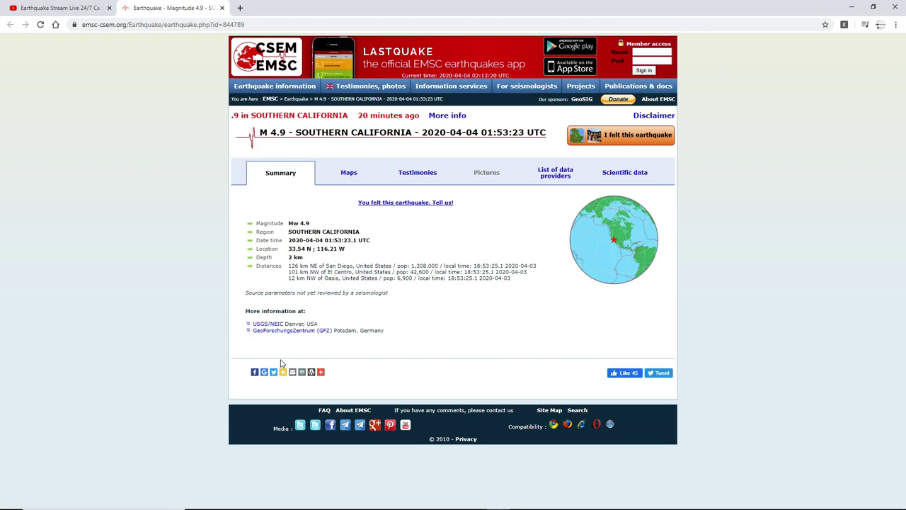
Open the USGS event page for the M 4.9 quake 17km ESE of Anza from Latest Earthquakes.
left_click(268, 324)
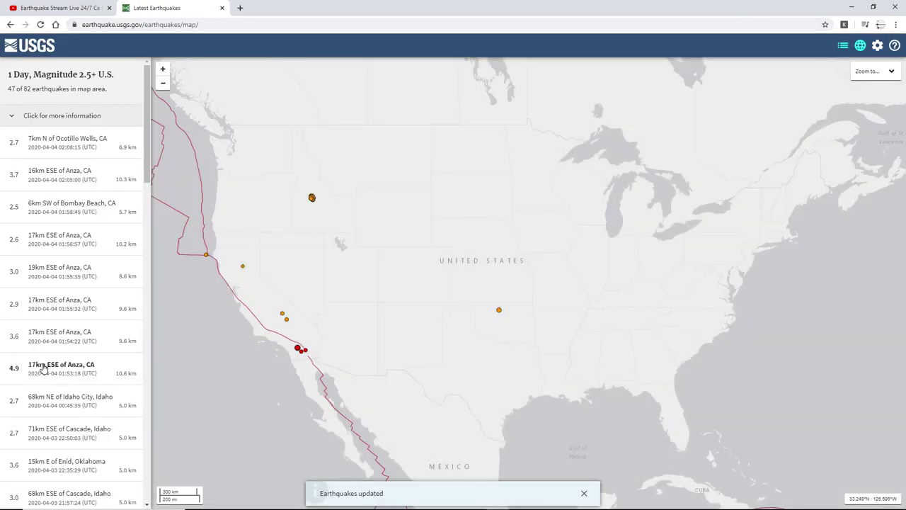
left_click(43, 367)
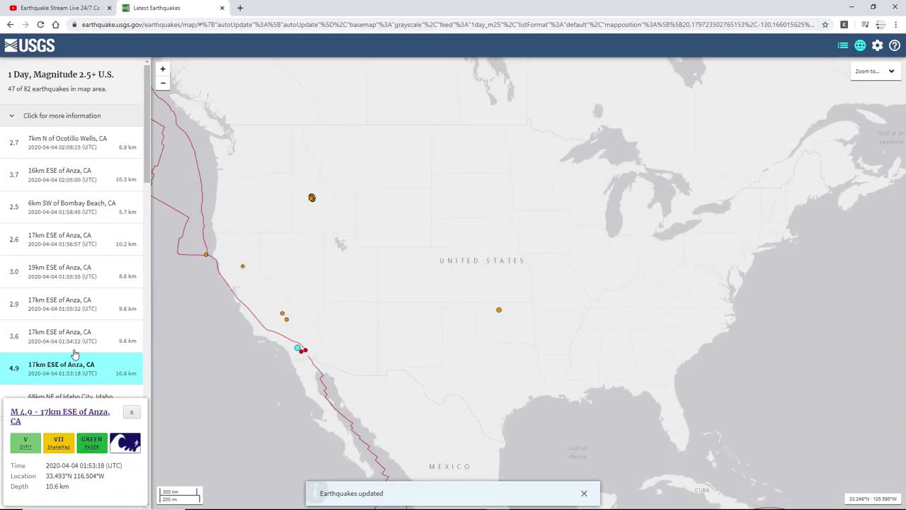
left_click(68, 416)
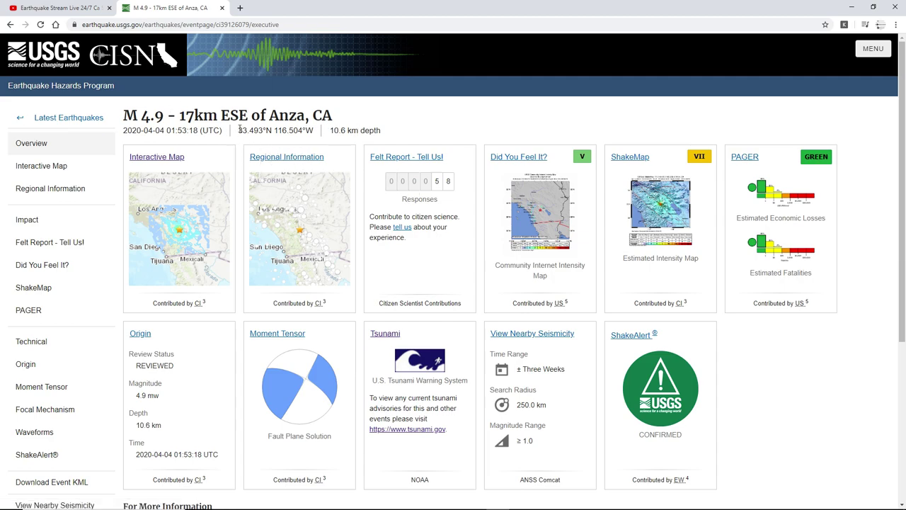
Rewind the YouTube live seismograph stream about 17 minutes to the M 4.9 quake.
left_click(61, 8)
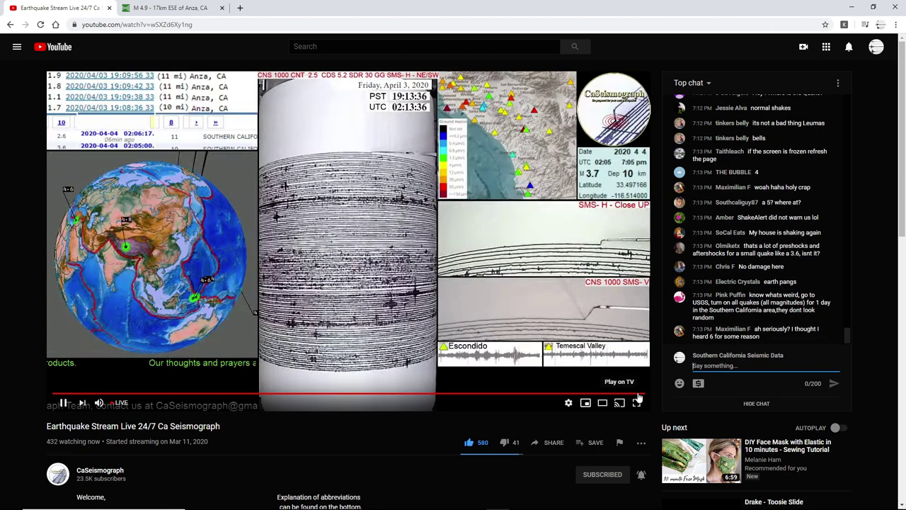
left_click(632, 394)
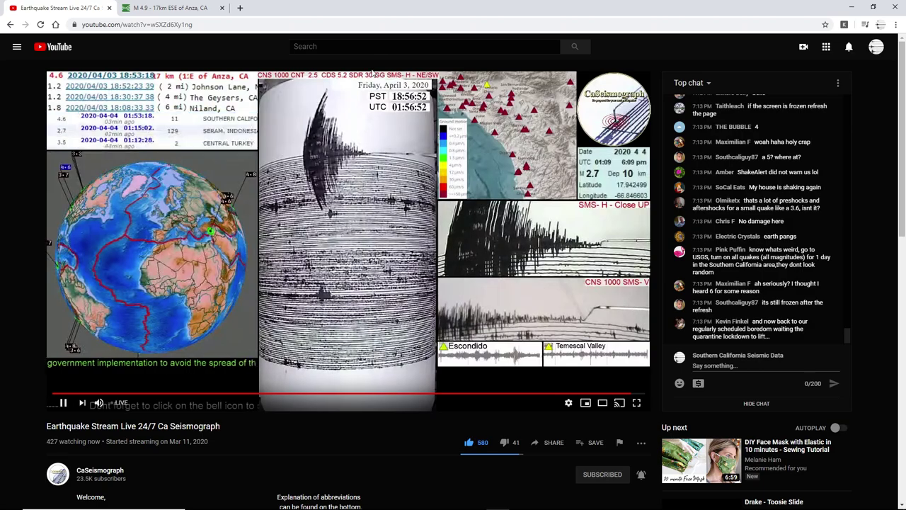
left_click(170, 8)
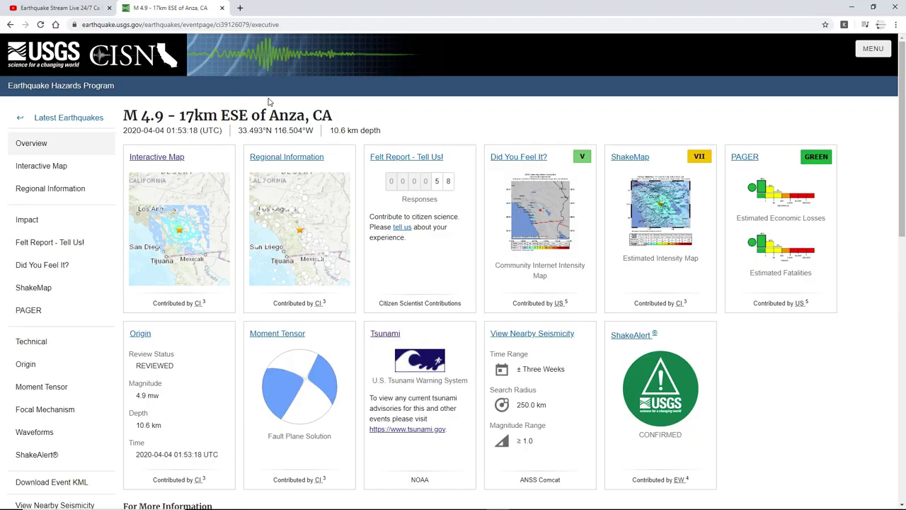
key("ctrl+Tab")
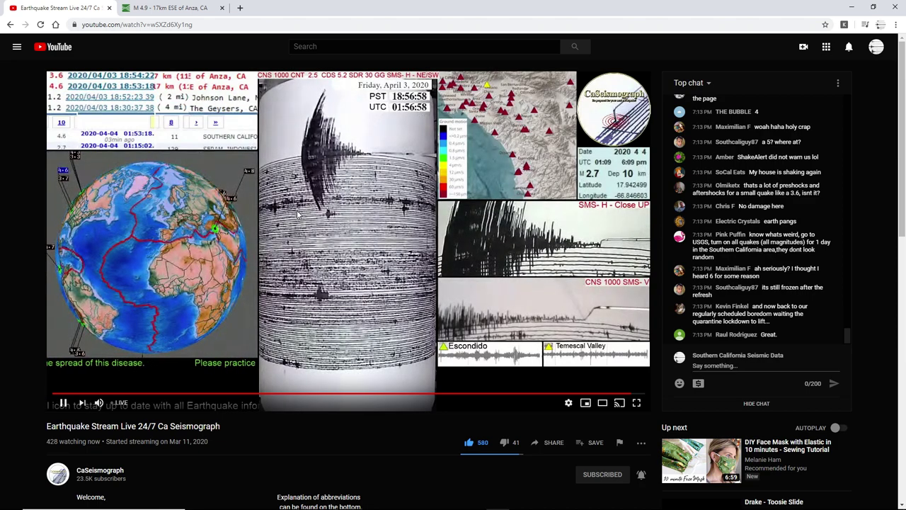
key("ctrl+Tab")
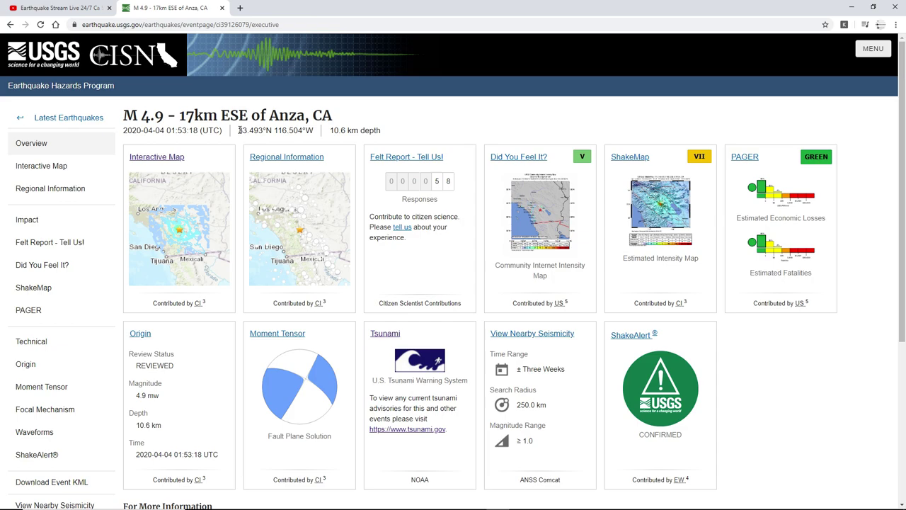
Copy the epicentre coordinates 33.493°N 116.504°W from the USGS event page.
left_click_drag(239, 130, 314, 132)
right_click(300, 133)
left_click(319, 140)
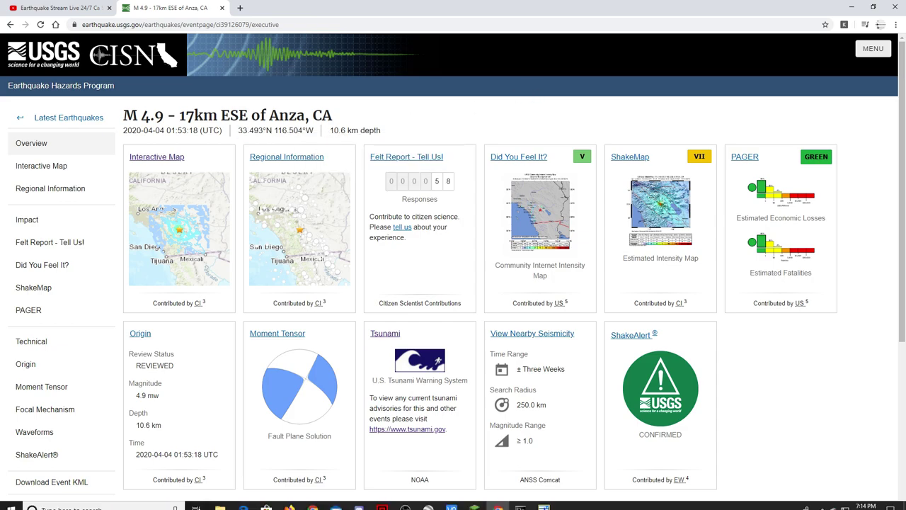
Search Google Earth Pro for the pasted coordinates 33.493°N 116.504°W.
left_click(428, 504)
key("ctrl+v")
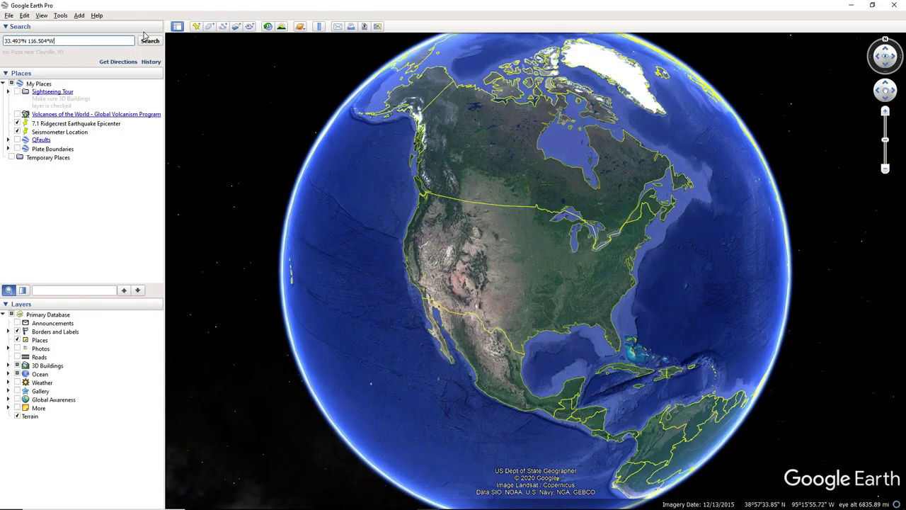
left_click(146, 39)
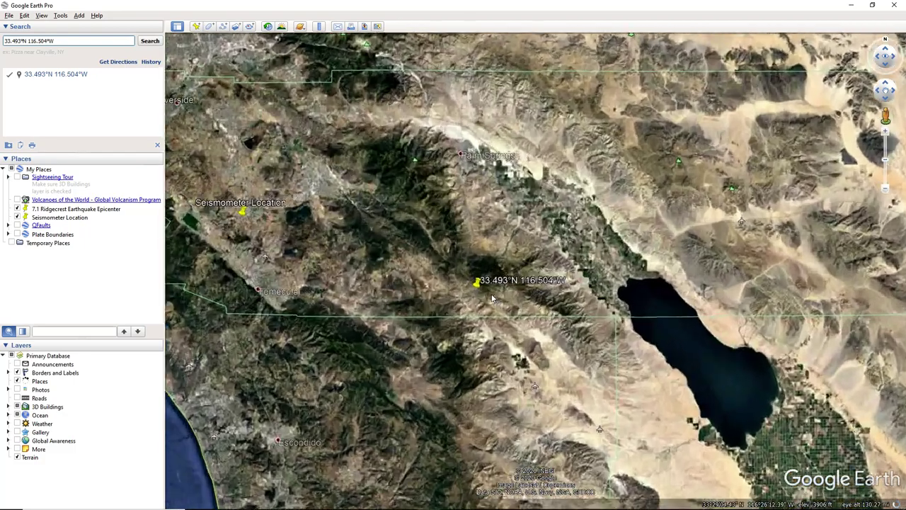
Turn on the QFaults fault lines around the epicentre.
right_click(382, 500)
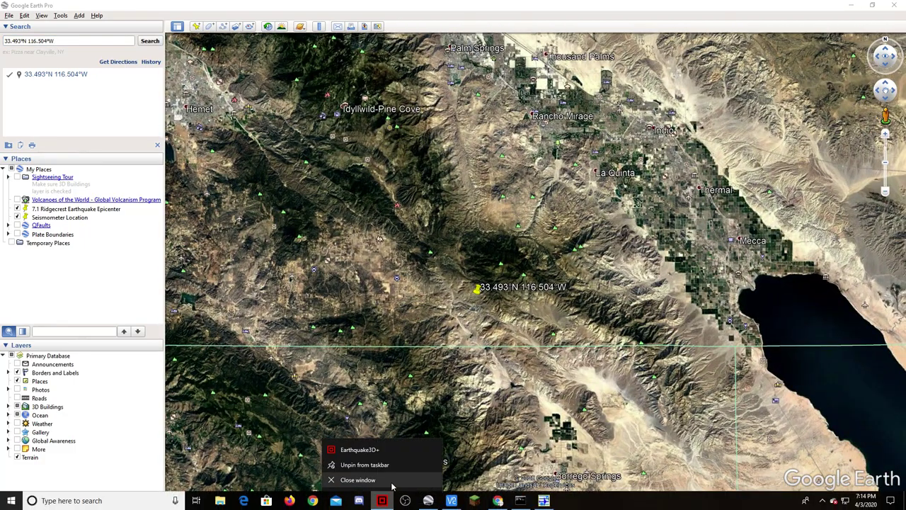
left_click(392, 481)
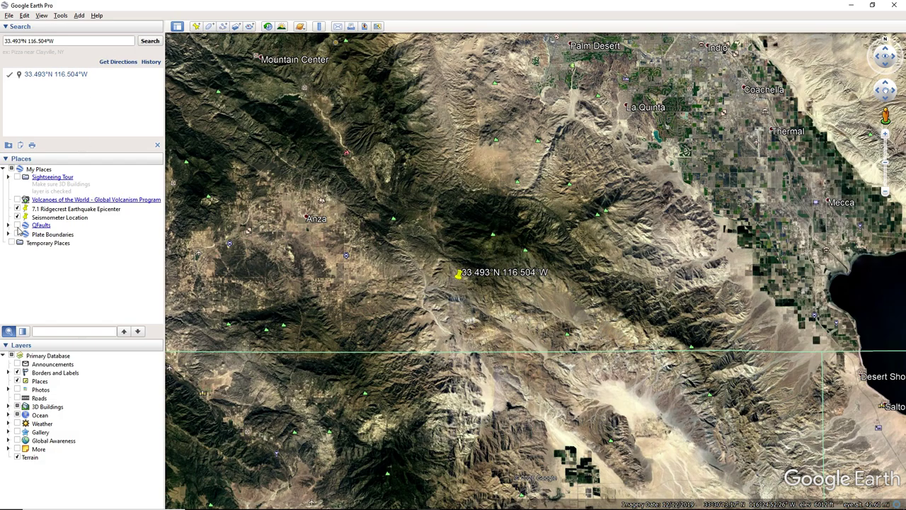
left_click(40, 226)
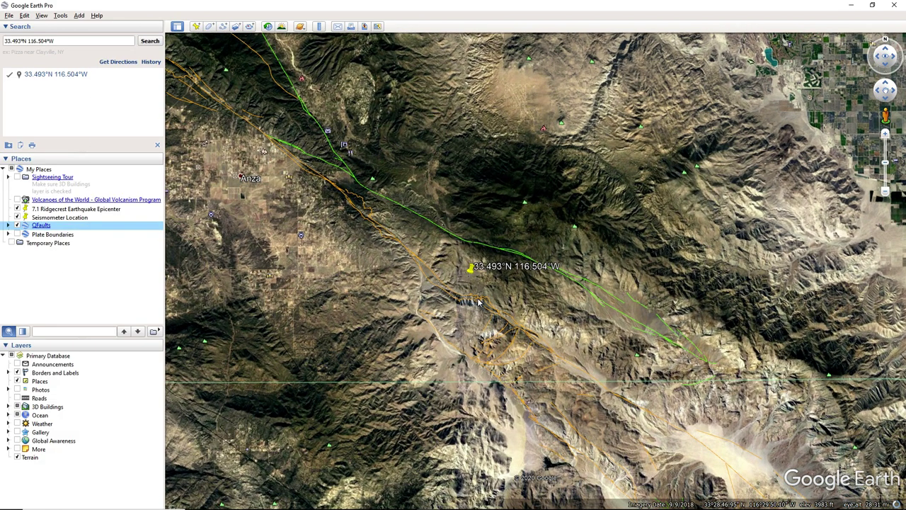
Inspect the San Jacinto fault and measure about 42.3 miles from epicentre to seismometer location.
left_click(478, 294)
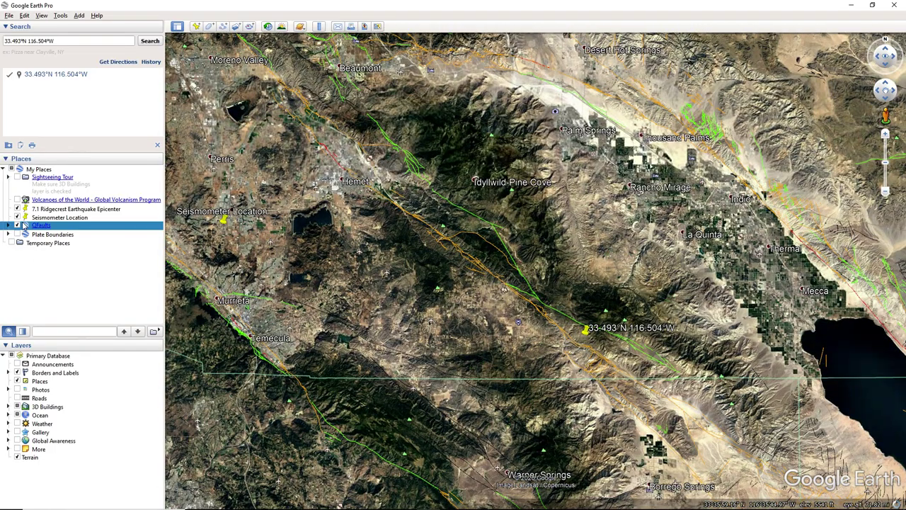
left_click(319, 26)
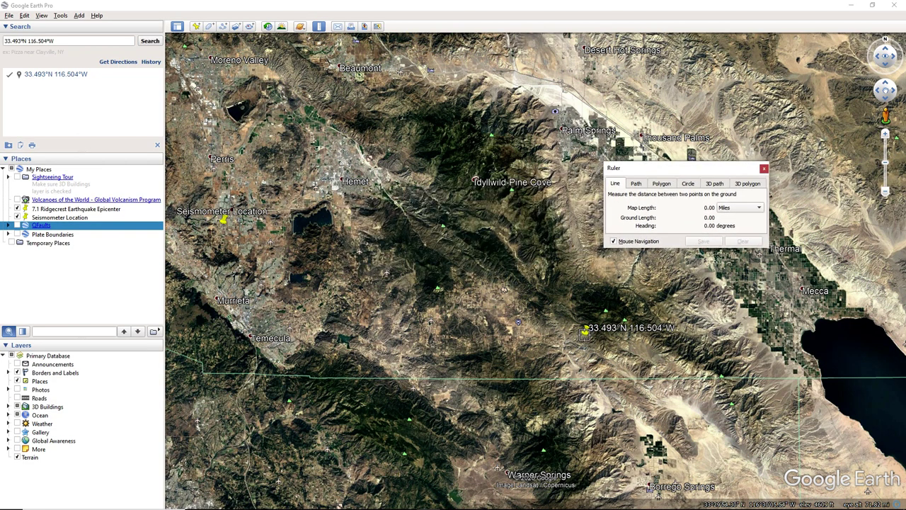
left_click(585, 331)
left_click_drag(446, 288, 549, 310)
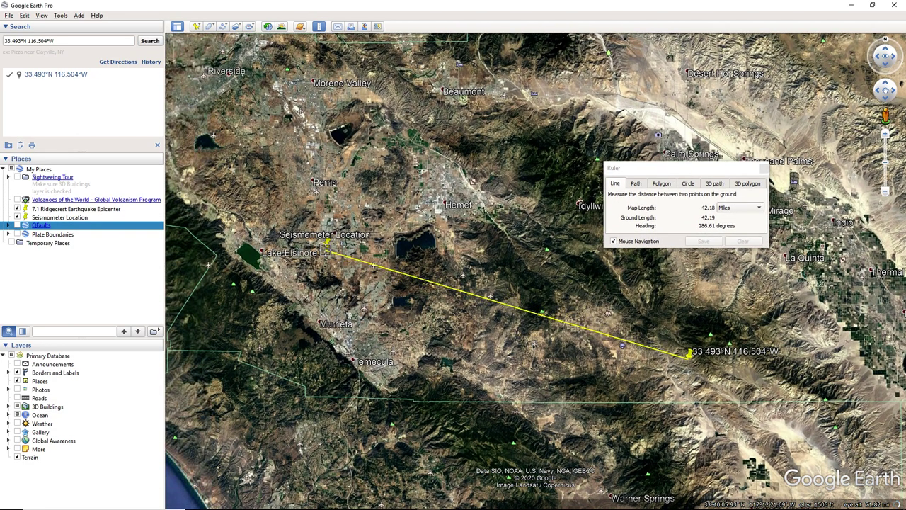
left_click(325, 249)
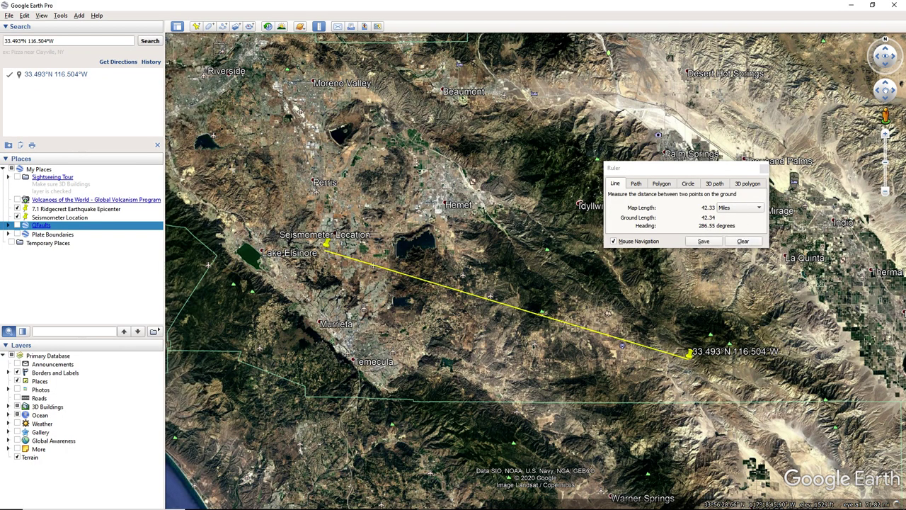
Close the ruler and bring up the jAmaseis seismogram stream.
left_click(318, 26)
scroll(453, 283, "down", 3)
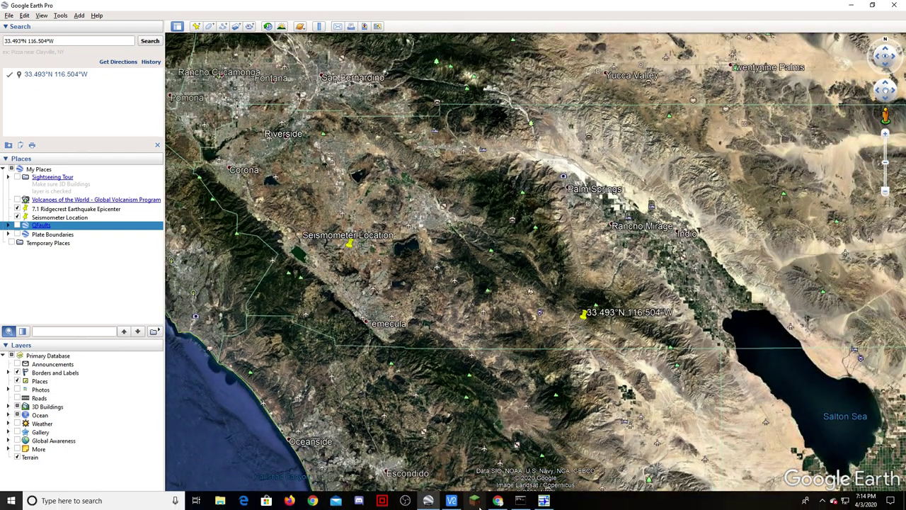
left_click(451, 500)
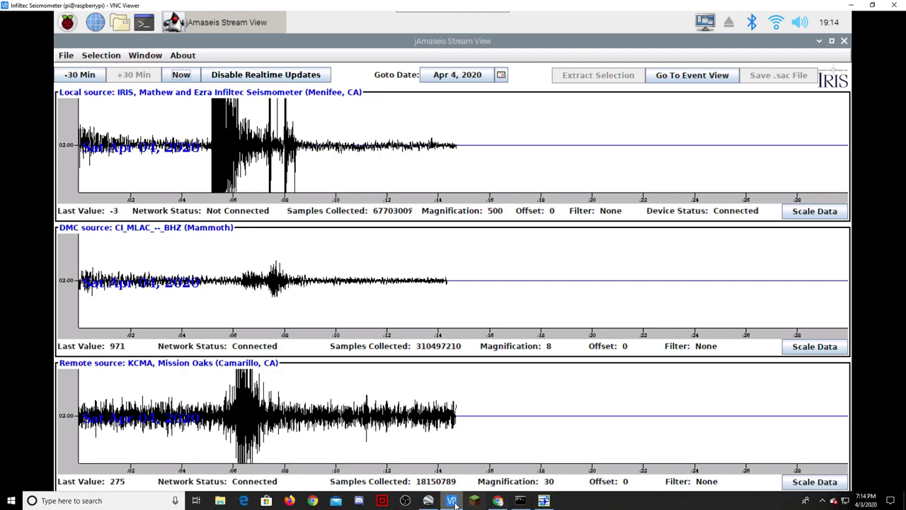
Review the seismograph stream and USGS event page in Chrome, then return to jAmaseis.
left_click(497, 500)
left_click(92, 7)
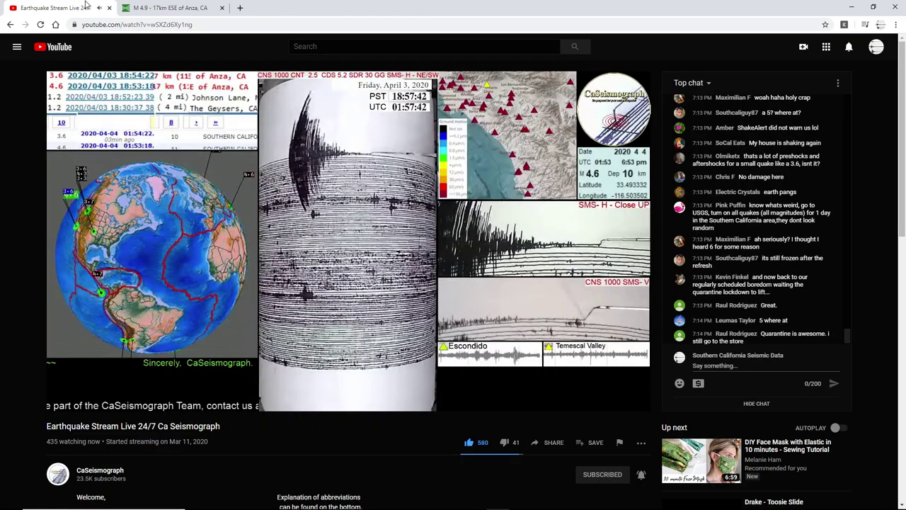
left_click(108, 8)
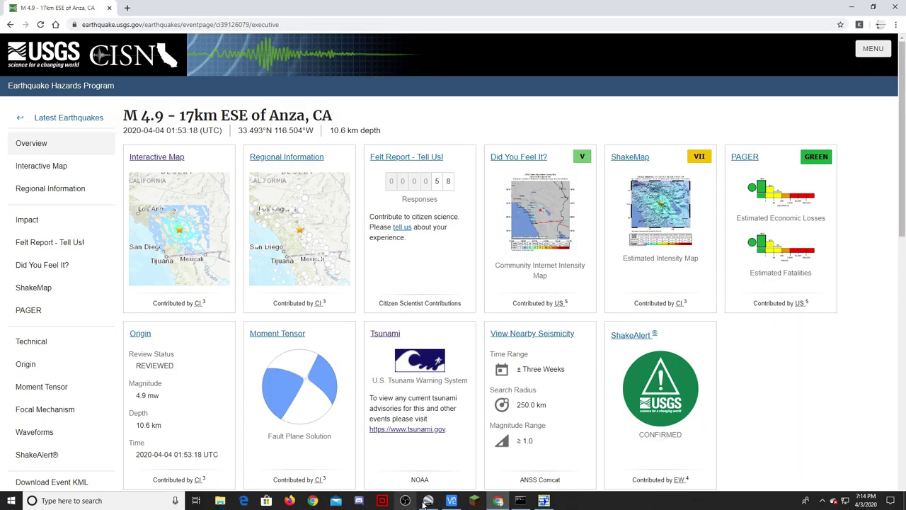
left_click(427, 500)
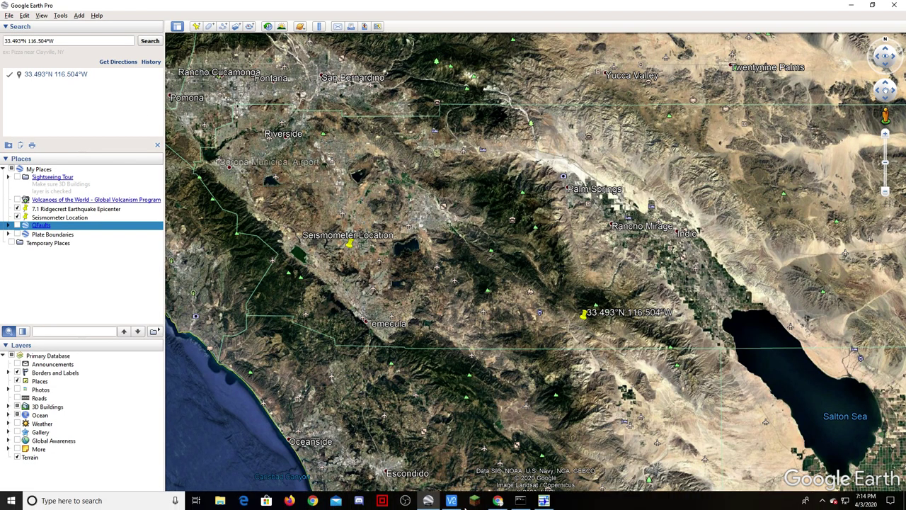
left_click(452, 501)
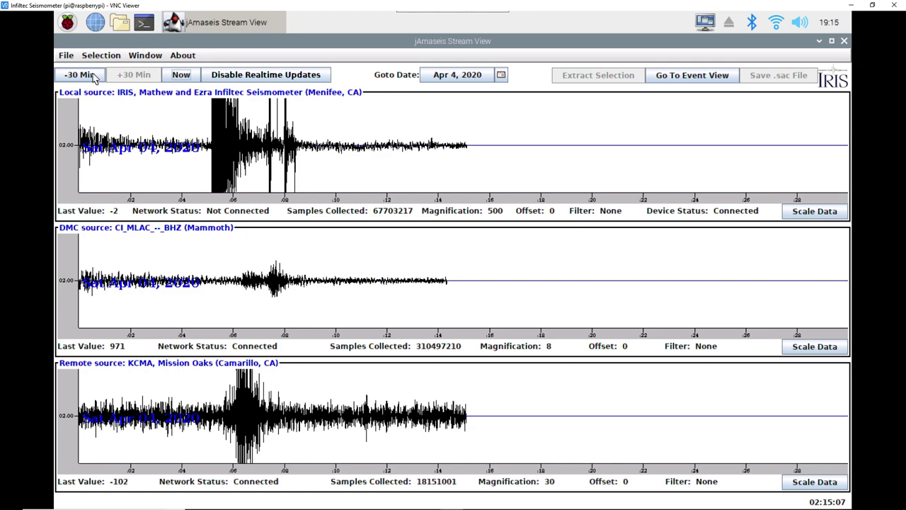
Show the previous 30 minutes of the Menifee, Mammoth and Mission Oaks seismograms.
left_click(93, 77)
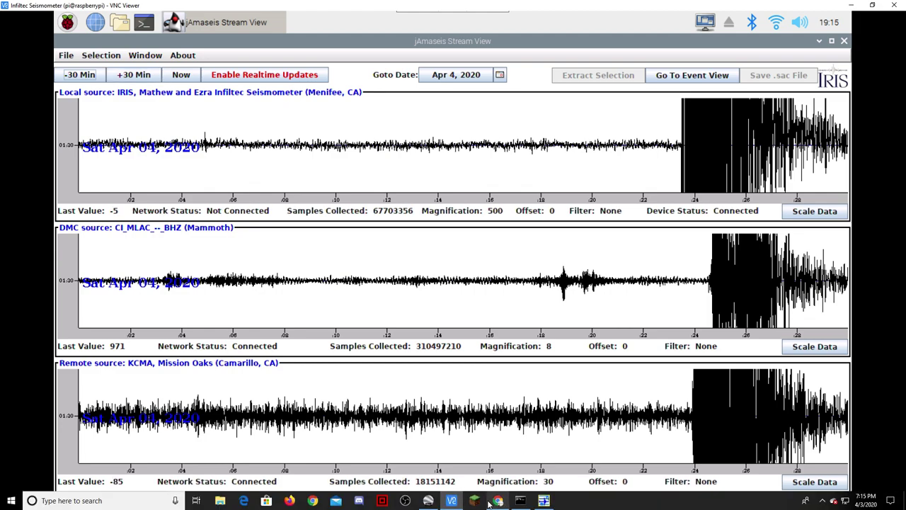
Switch to the Swarm RC052 EHZ helicorder showing the quake near minute 24.
left_click(543, 500)
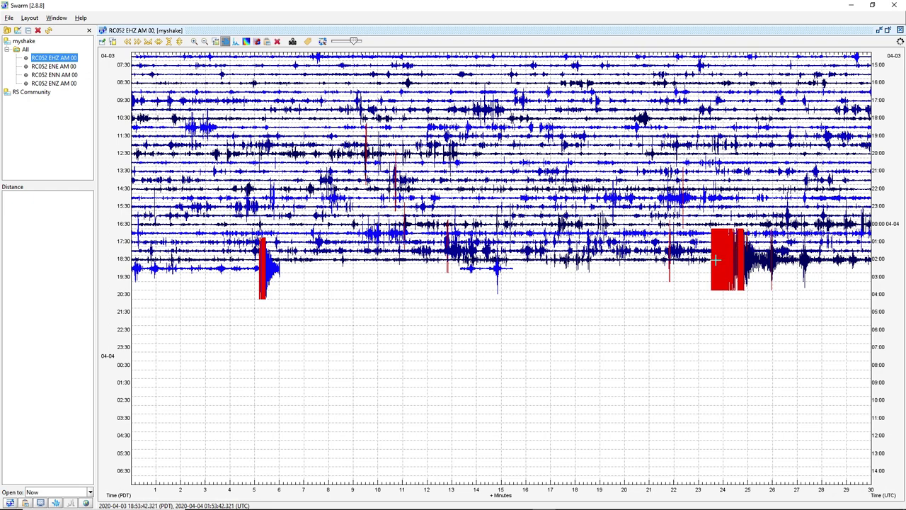
Step the Swarm zoom panel from the 01:53:20 quake arrival forward to 01:54:20–01:55:16.
left_click(717, 259)
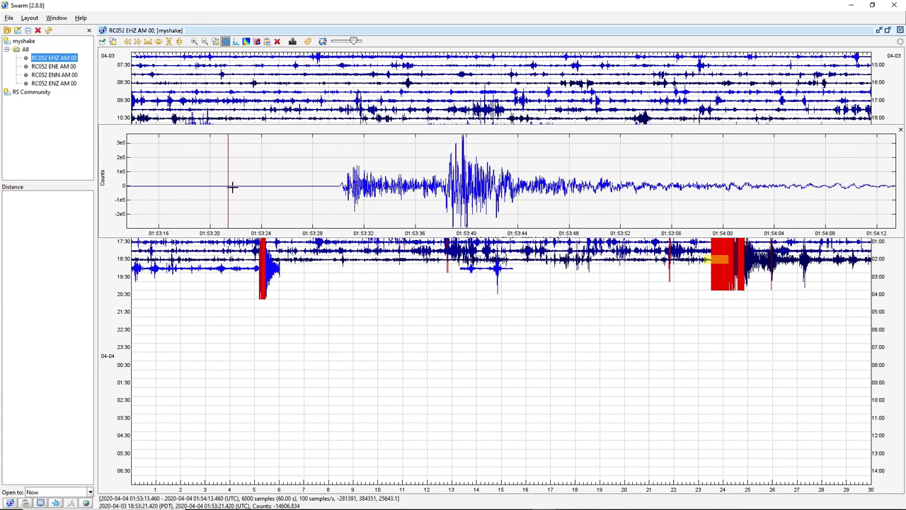
right_click(717, 259)
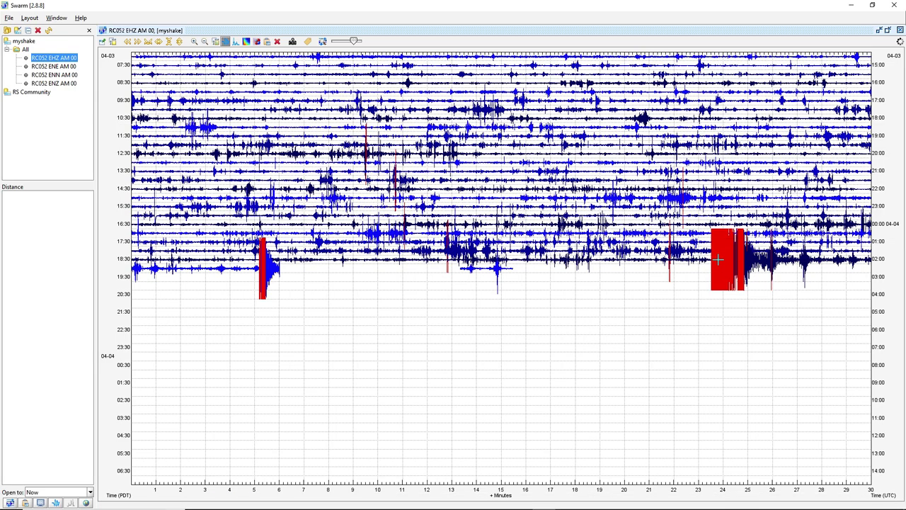
left_click(718, 260)
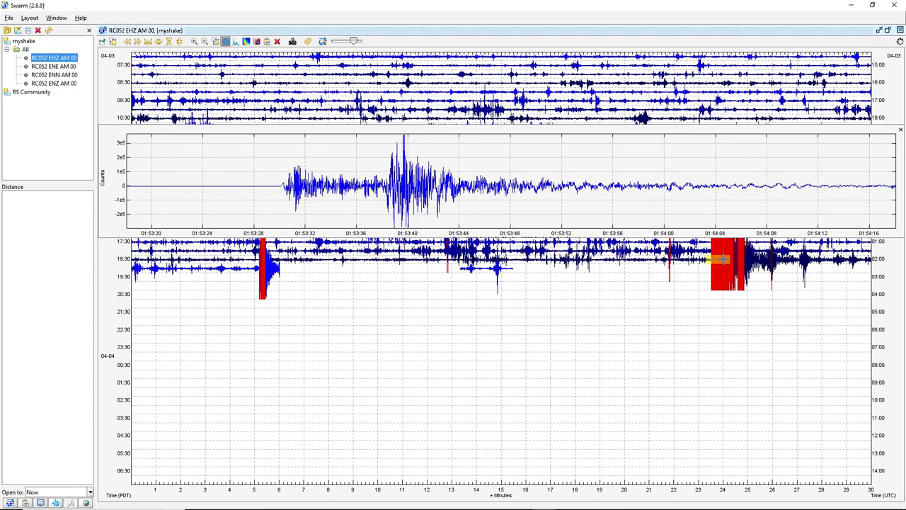
left_click(722, 259)
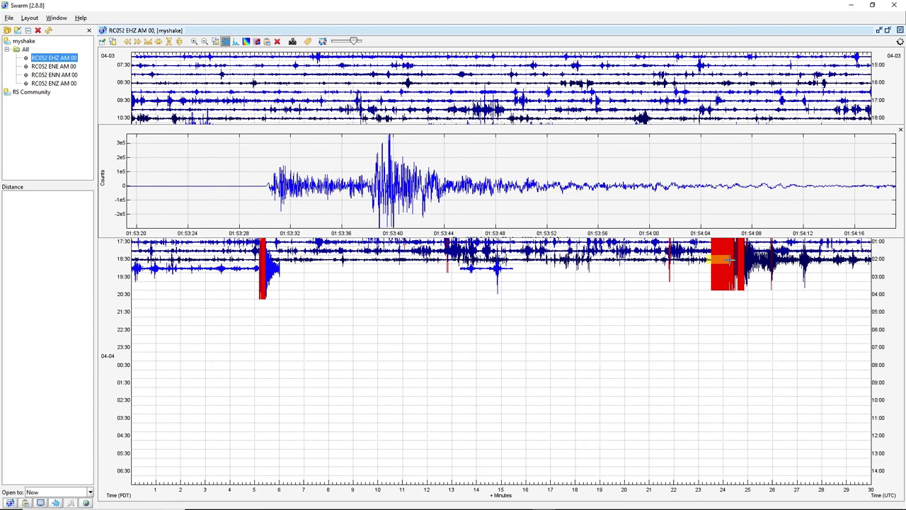
left_click(729, 260)
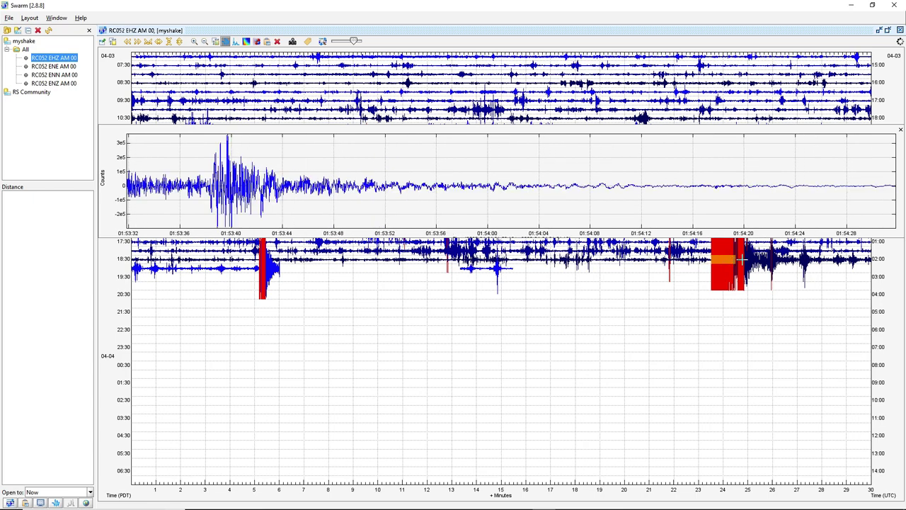
left_click(740, 259)
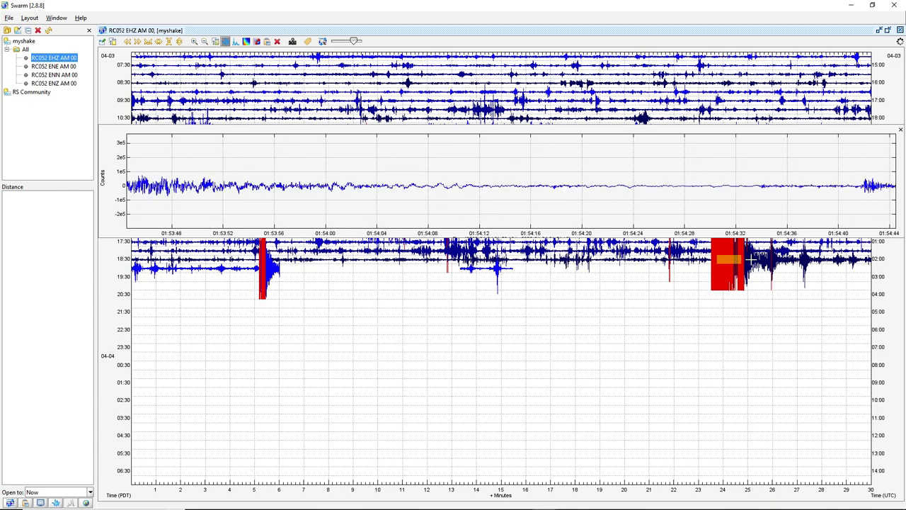
left_click(747, 259)
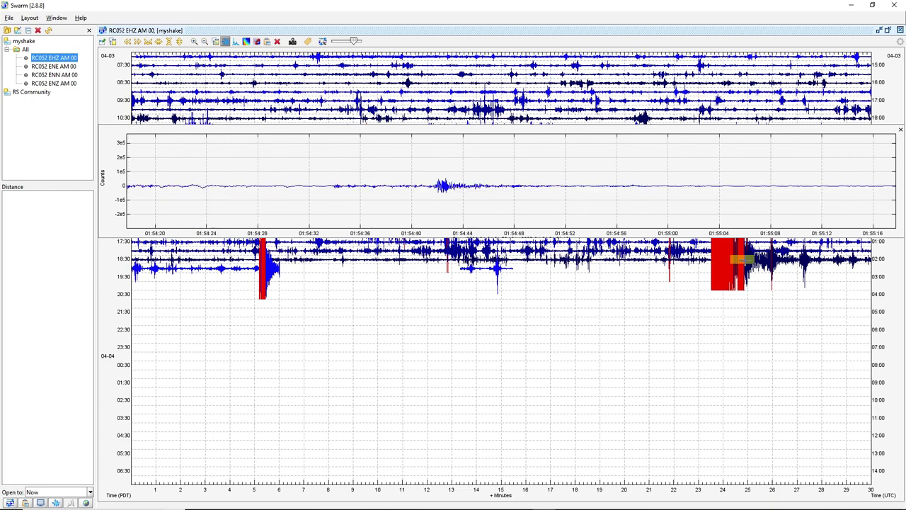
Zoom in on later bursts near 01:55:56 and 01:57:16 UTC, closing each panel afterward.
left_click(900, 128)
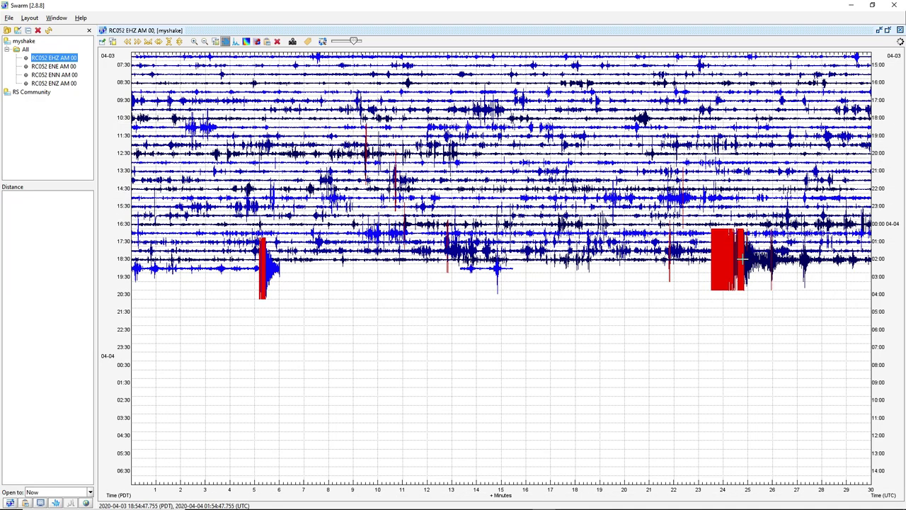
left_click(742, 259)
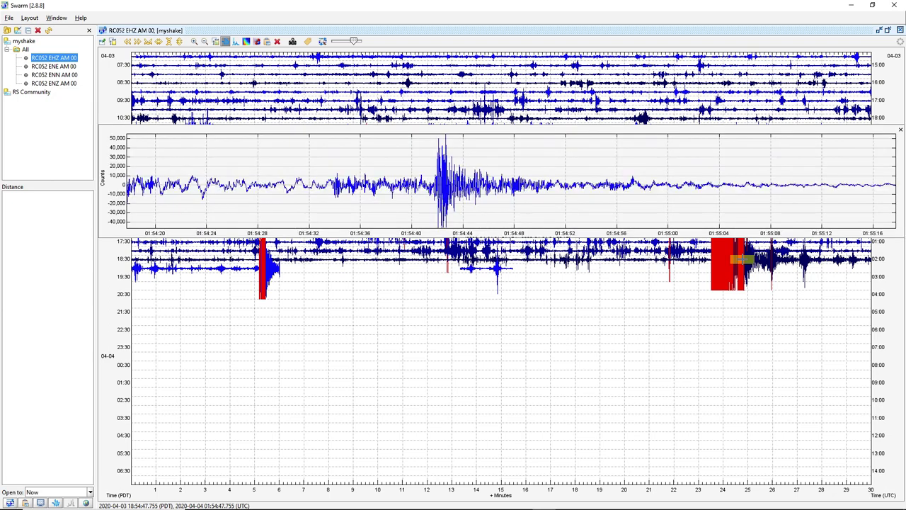
key("Escape")
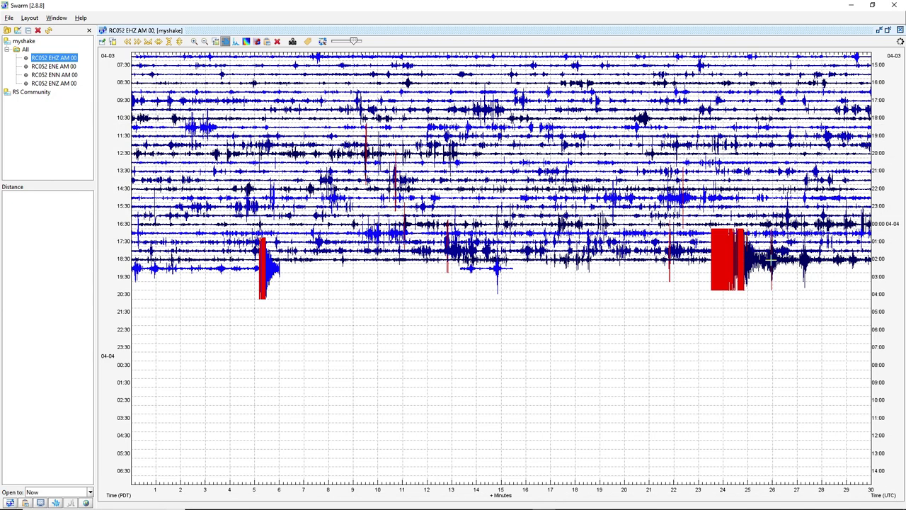
left_click(770, 260)
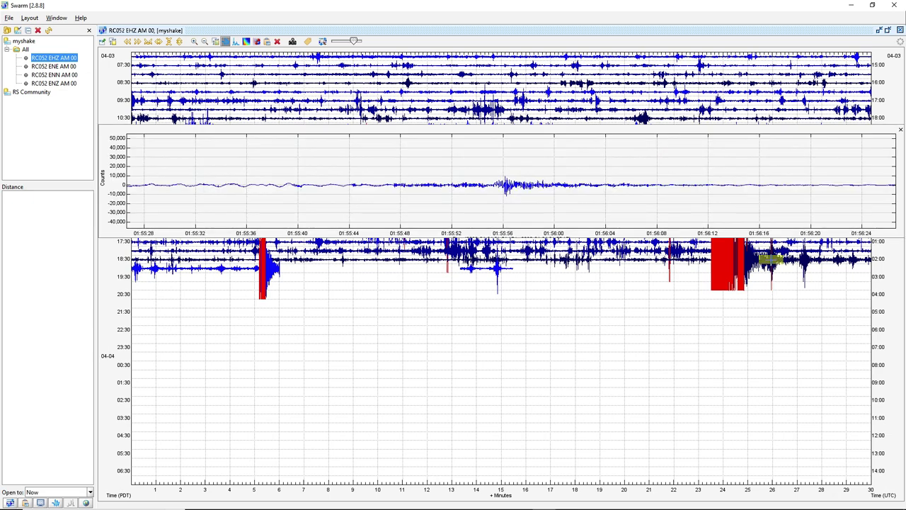
key("Escape")
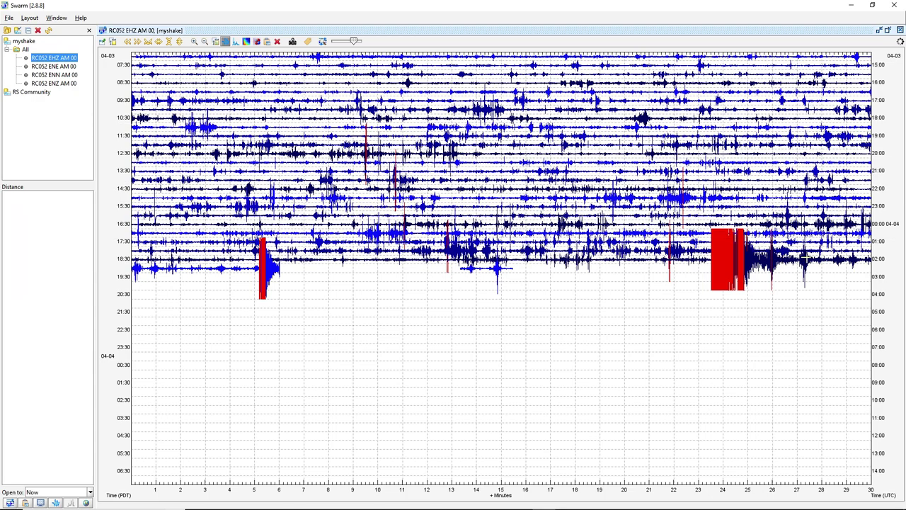
left_click(807, 260)
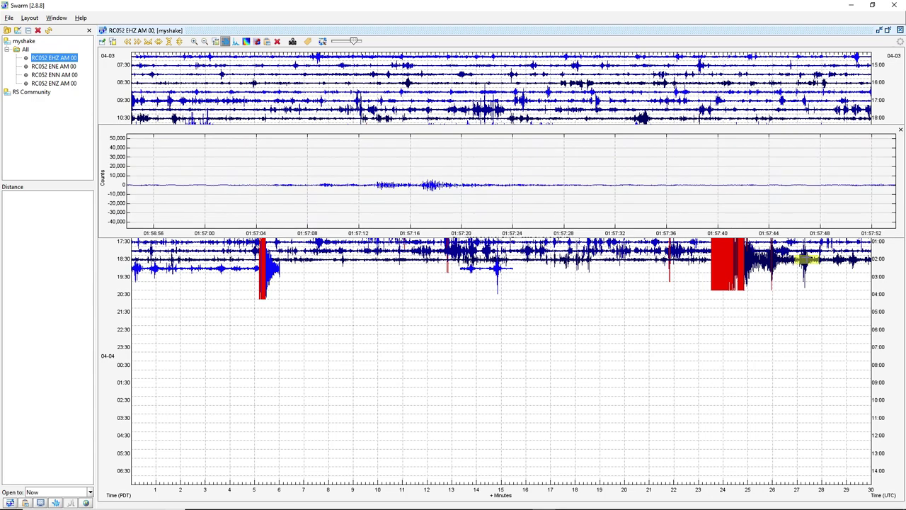
key("Escape")
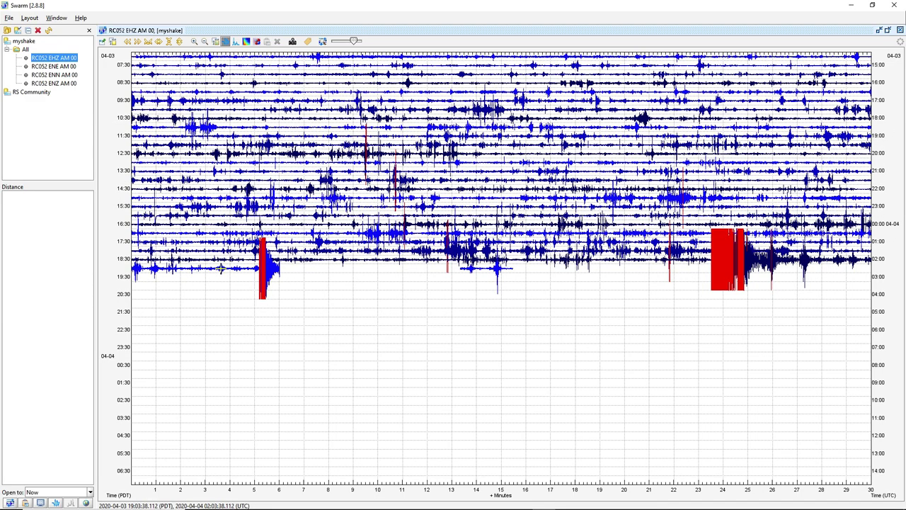
Zoom in on the 02:05 aftershock in the 19:30 row, then slide about 28 s later.
left_click(264, 269)
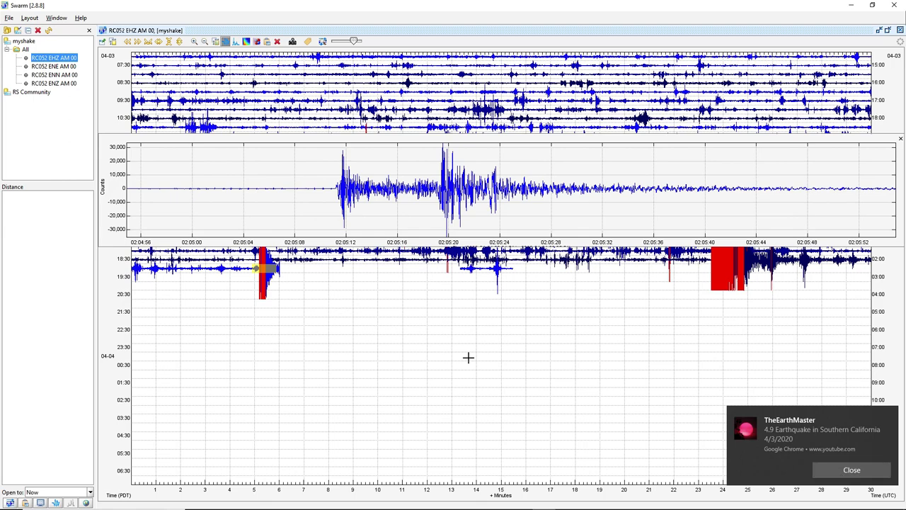
left_click(833, 470)
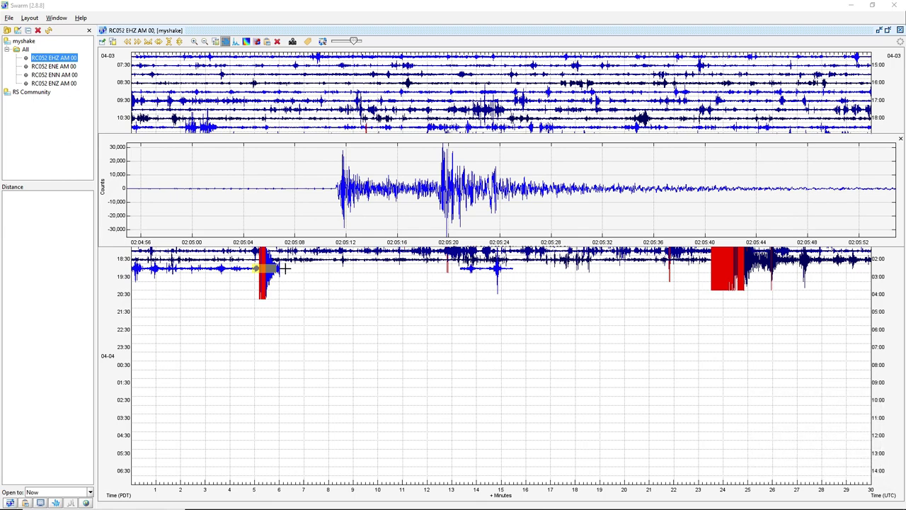
key("Escape")
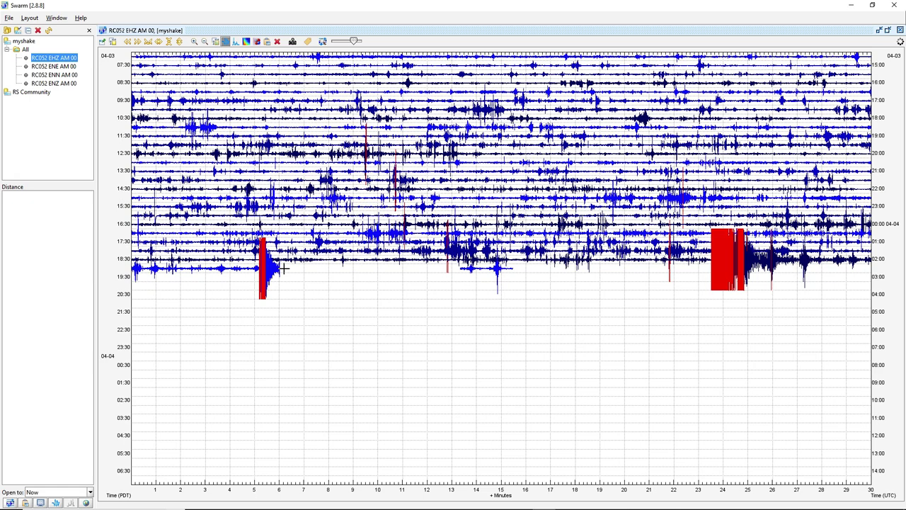
left_click(283, 268)
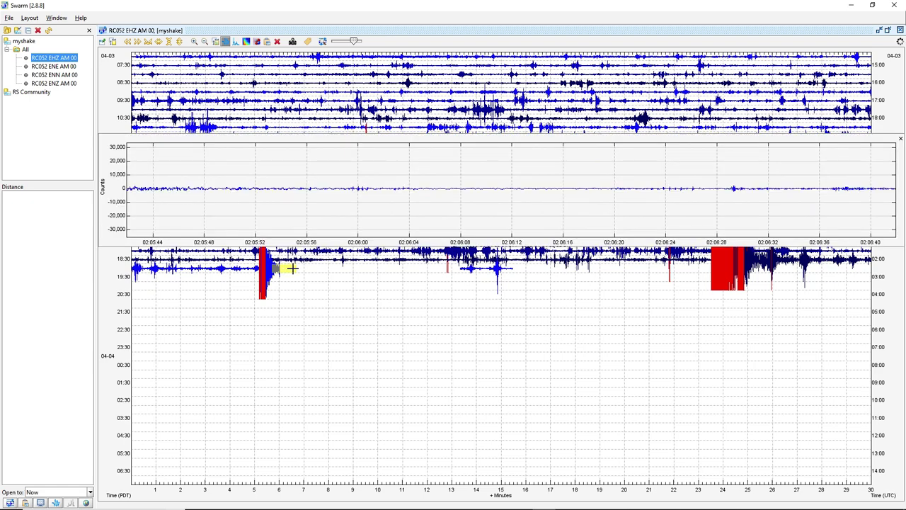
left_click_drag(293, 267, 297, 267)
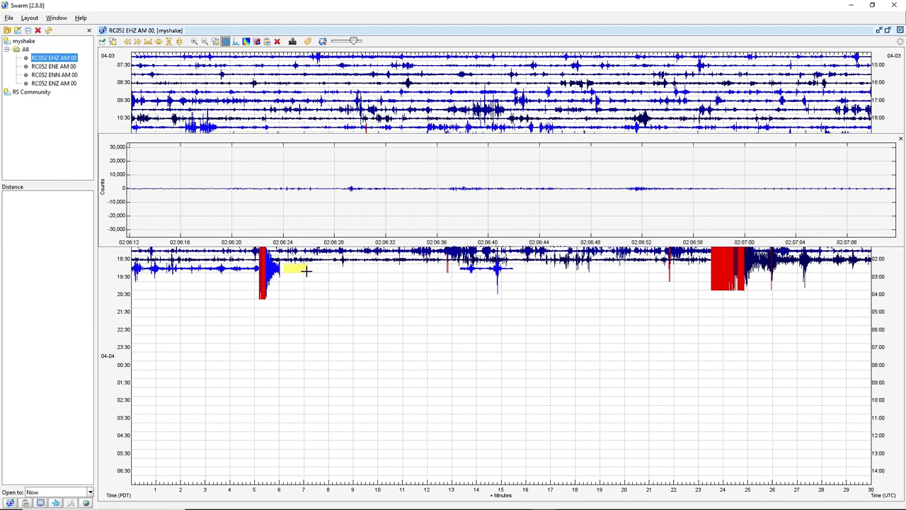
right_click(307, 270)
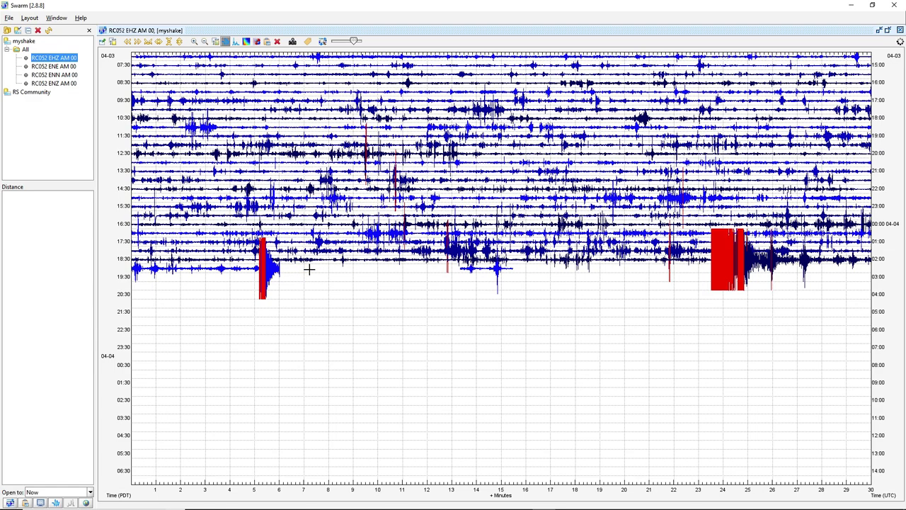
Step the close-up from 02:07 to 02:09:52–02:10:48, catching bursts near 02:07:26 and 02:08:02.
left_click(308, 269)
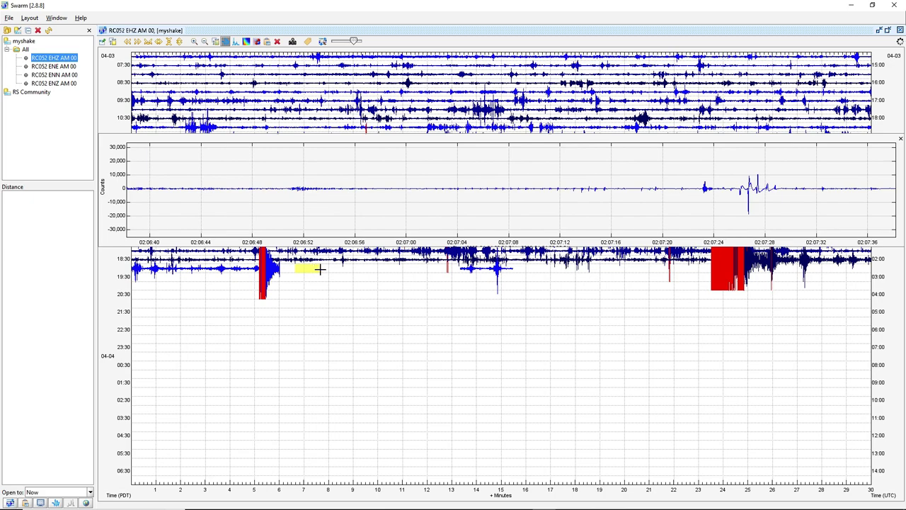
key("Right")
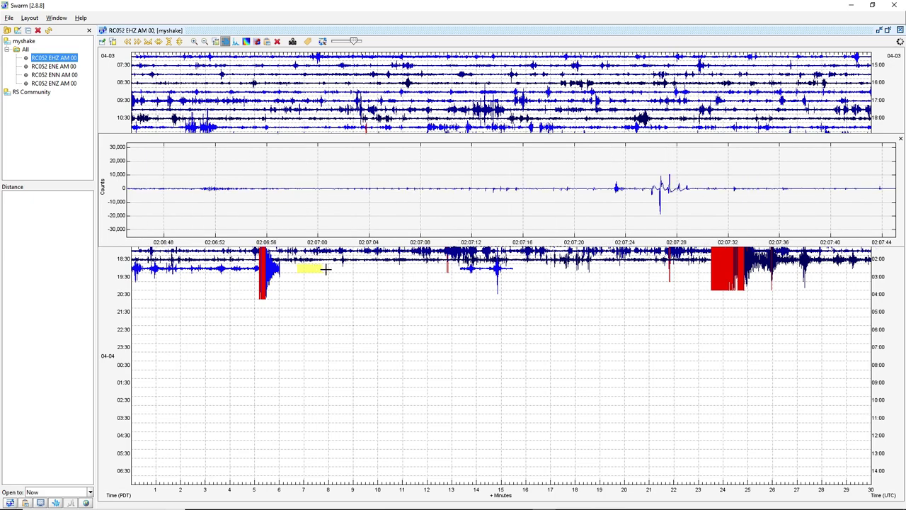
key("Right")
key("Right")
key("Right")
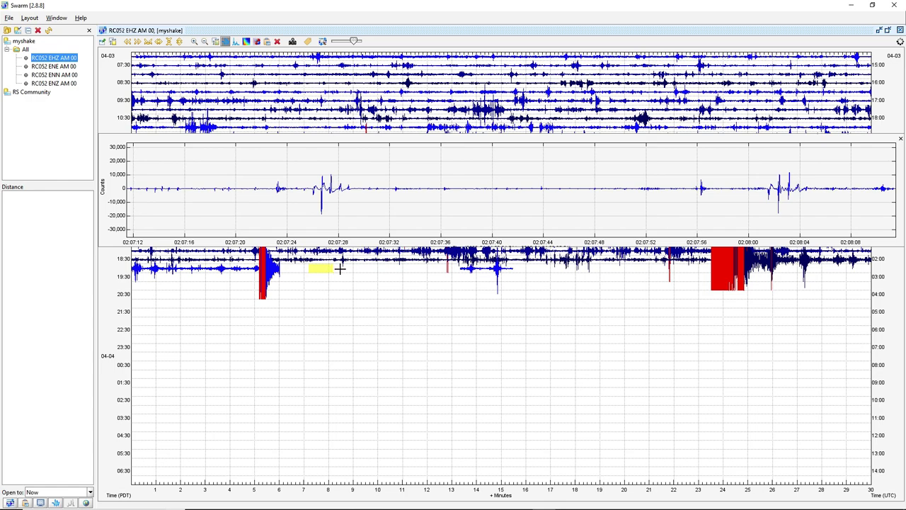
key("Right")
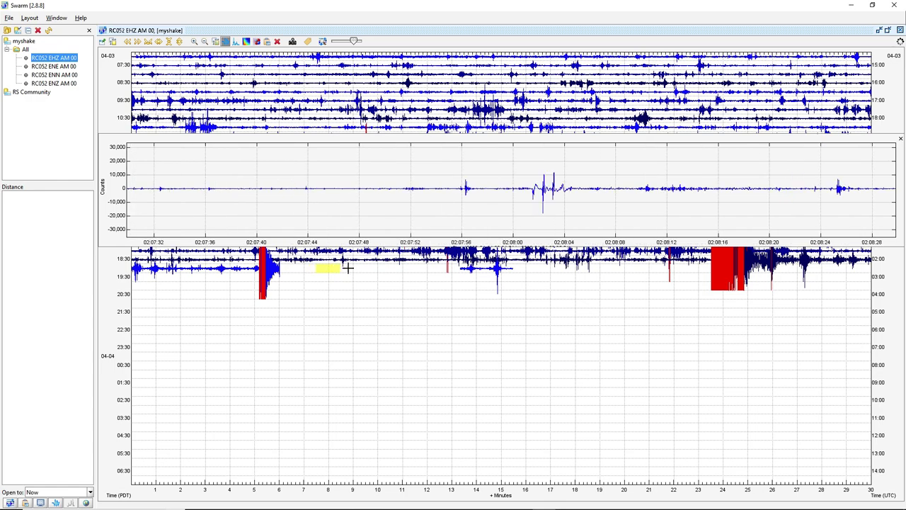
key("Right")
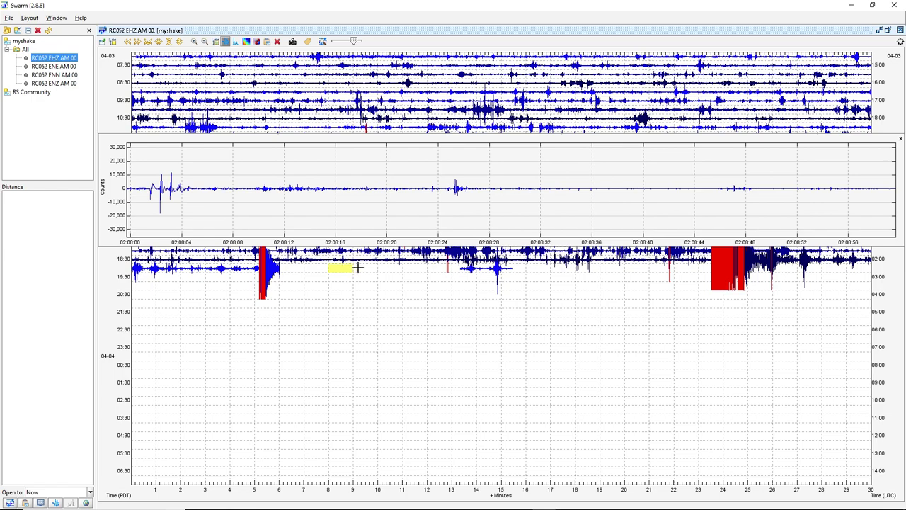
left_click(360, 267)
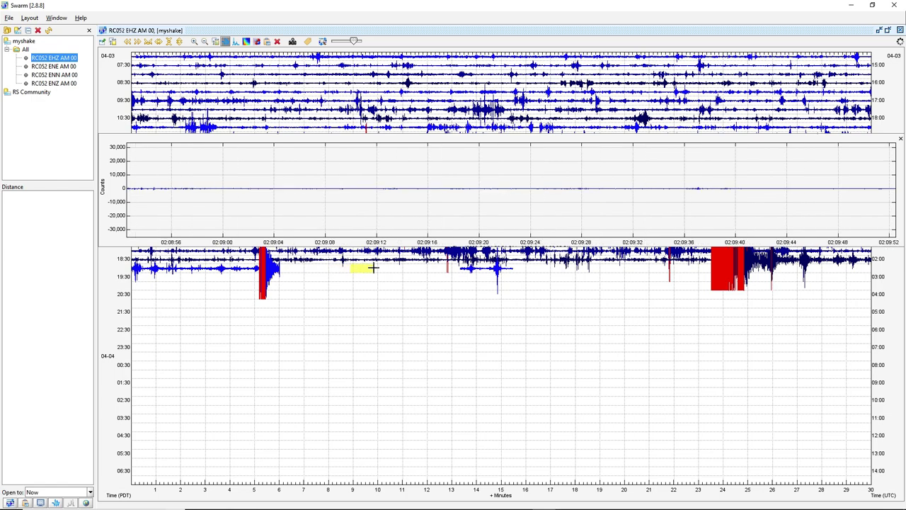
left_click(384, 268)
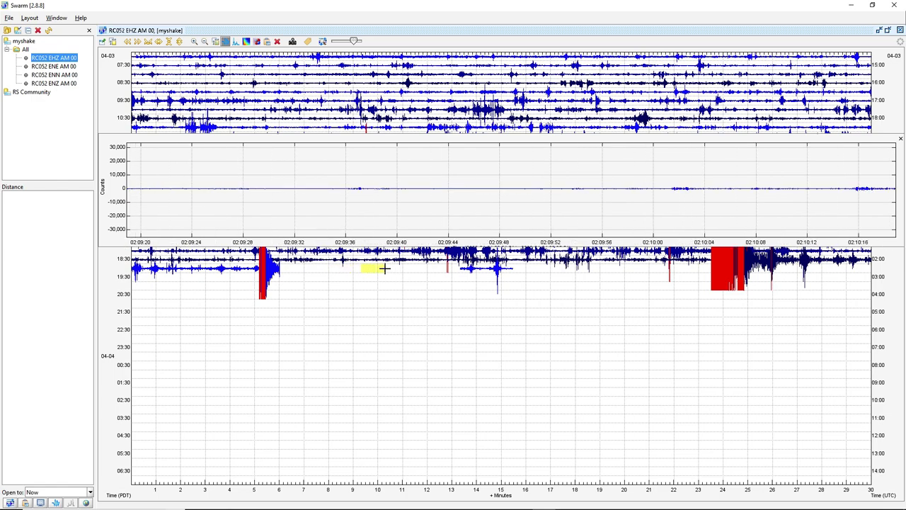
left_click(900, 138)
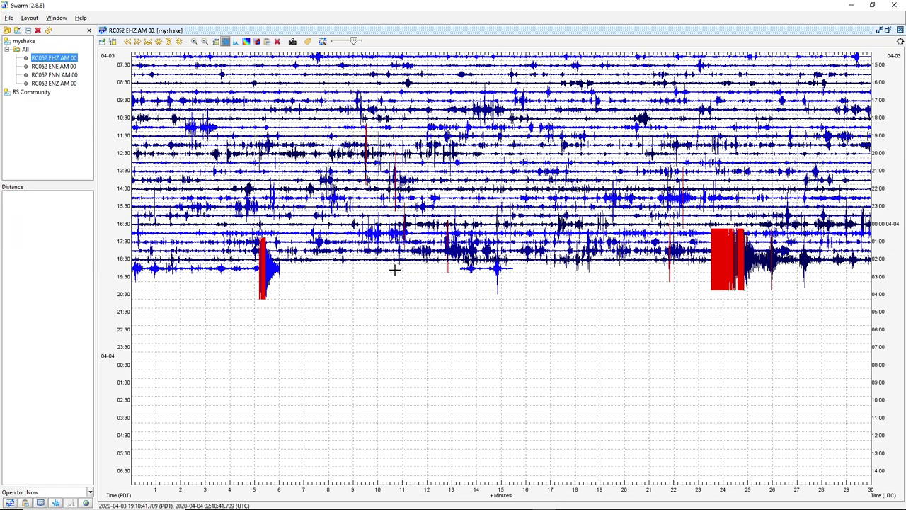
Zoom near minute 10 and shift slightly earlier to show both small aftershocks, then close the zoom.
left_click(395, 270)
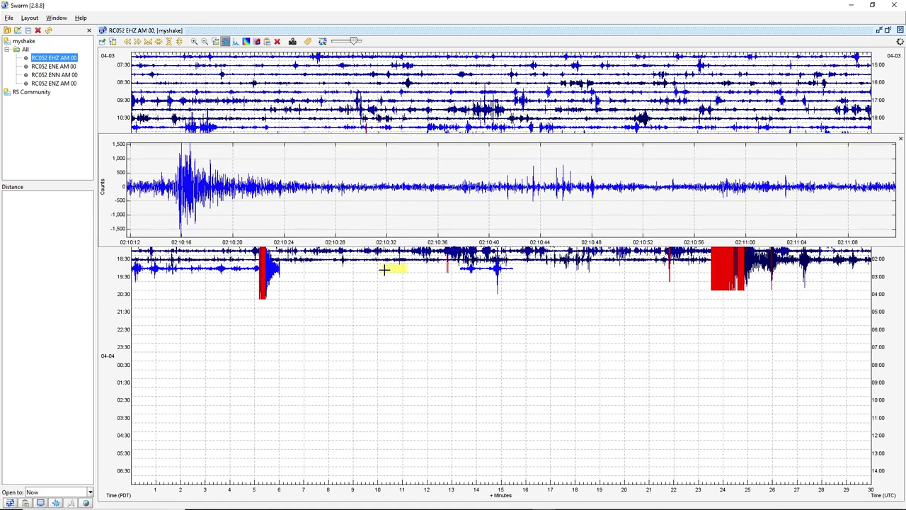
left_click(383, 269)
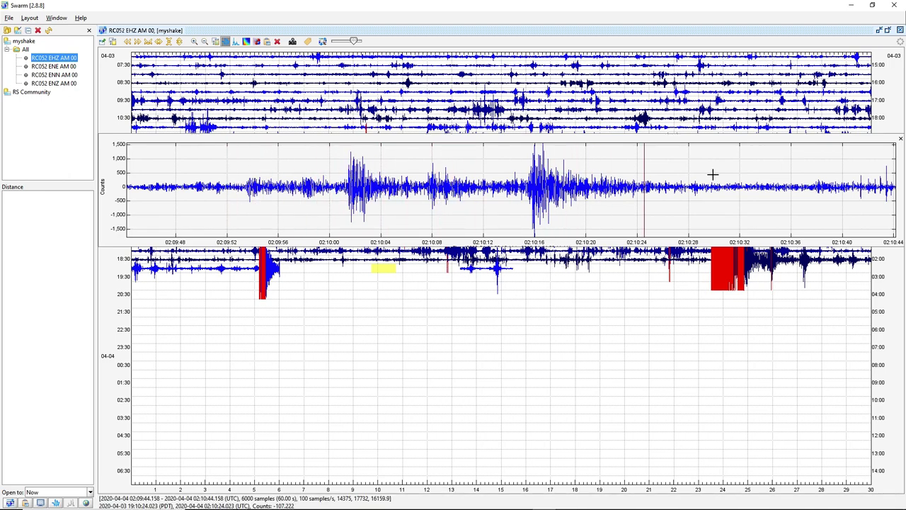
left_click(900, 139)
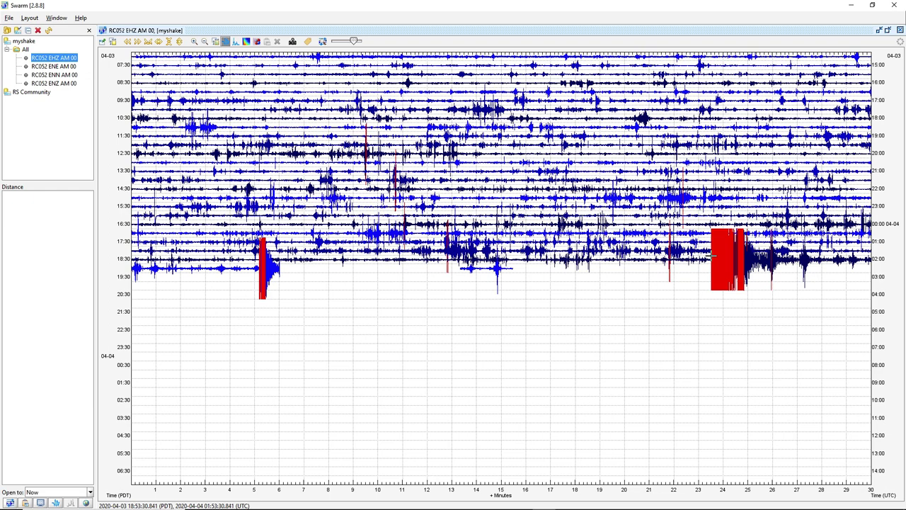
left_click(282, 267)
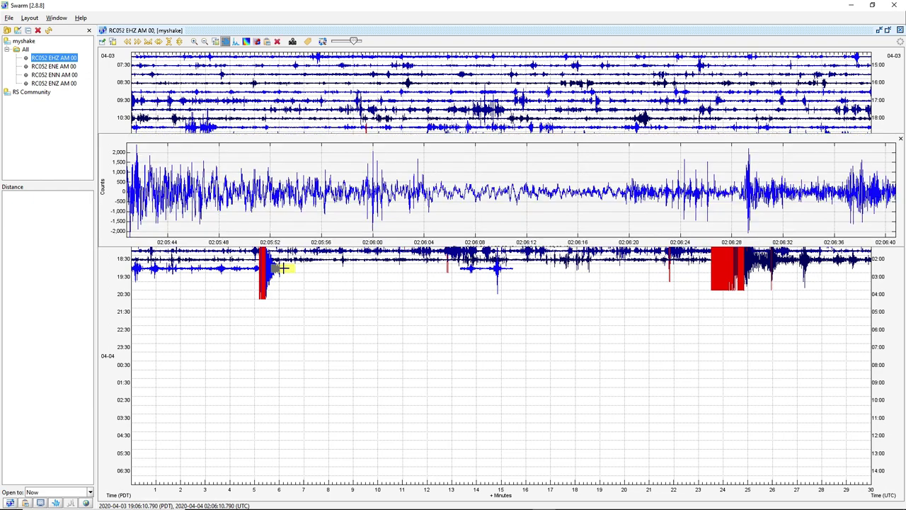
left_click_drag(281, 267, 339, 268)
left_click(900, 136)
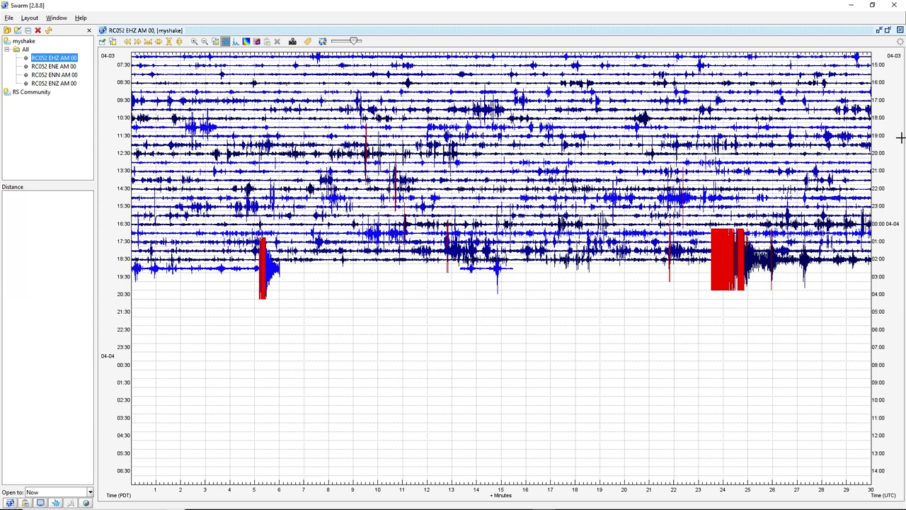